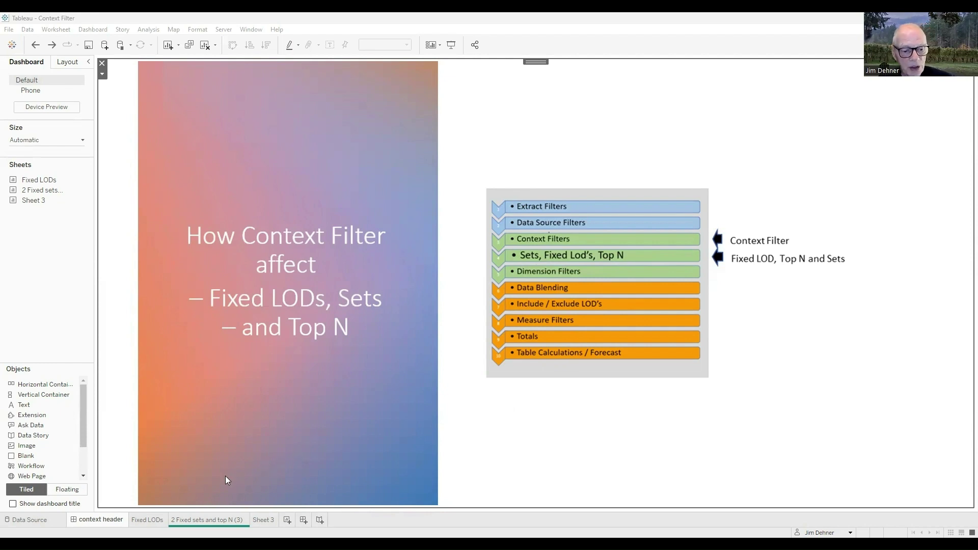
On the Fixed LODs sheet, open the '1 fixed category sales' calculation { FIXED [Category]:sum([Sales]) } and move the editor aside.
key(ctrl+Tab)
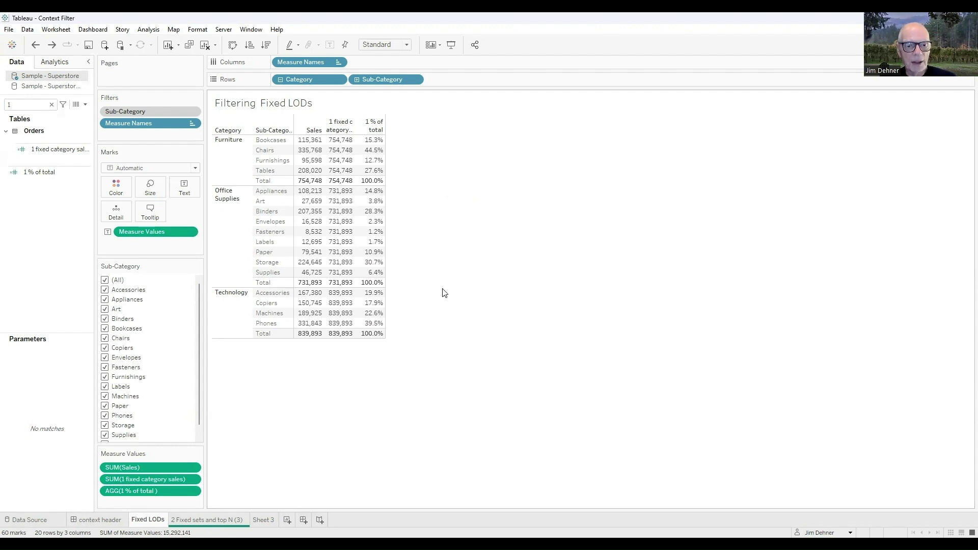
click(56, 149)
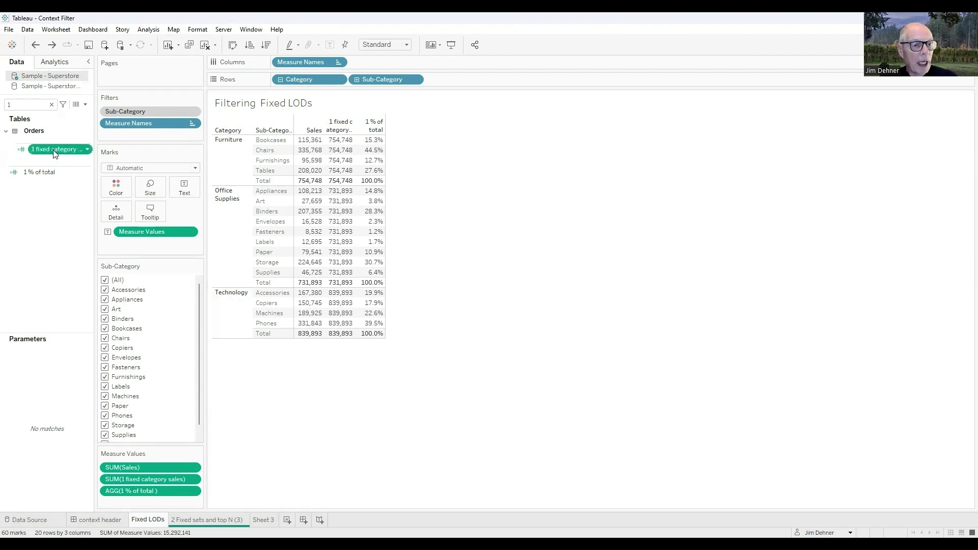
right_click(55, 151)
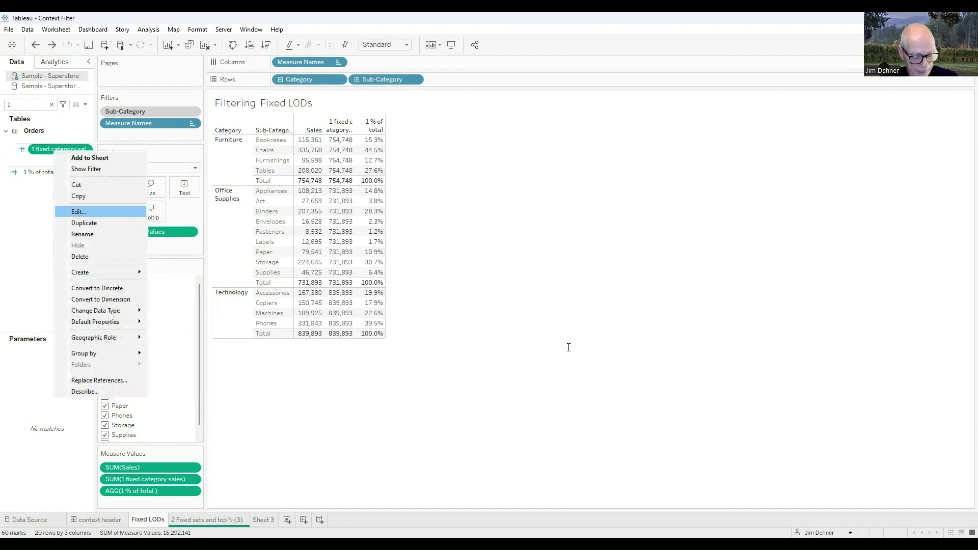
click(78, 211)
ctrl+scroll(580, 350, up, 1)
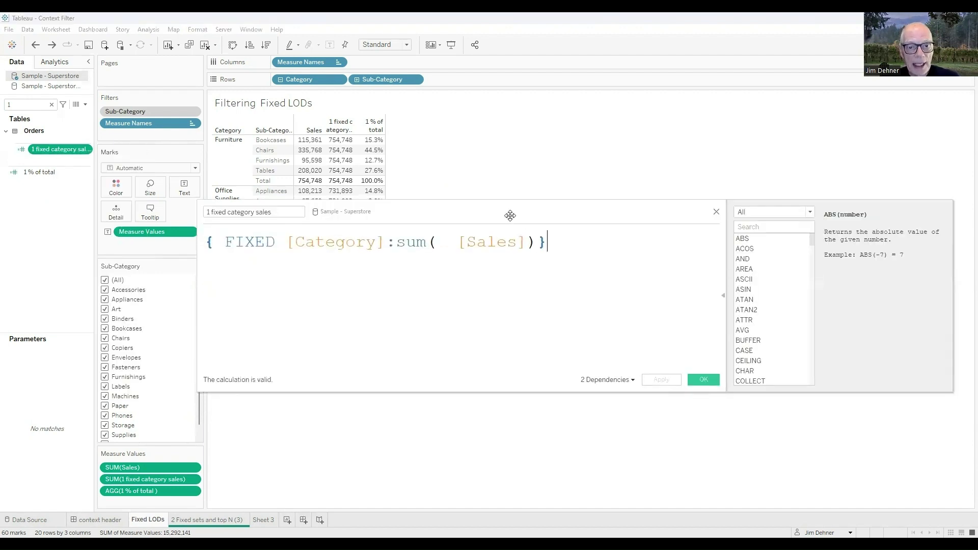
drag(510, 216, 550, 207)
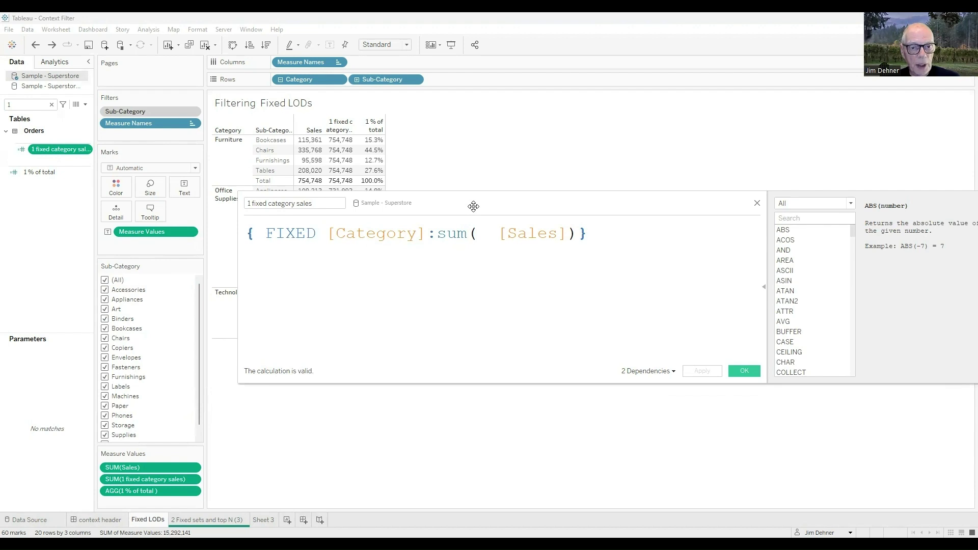
drag(474, 205, 480, 201)
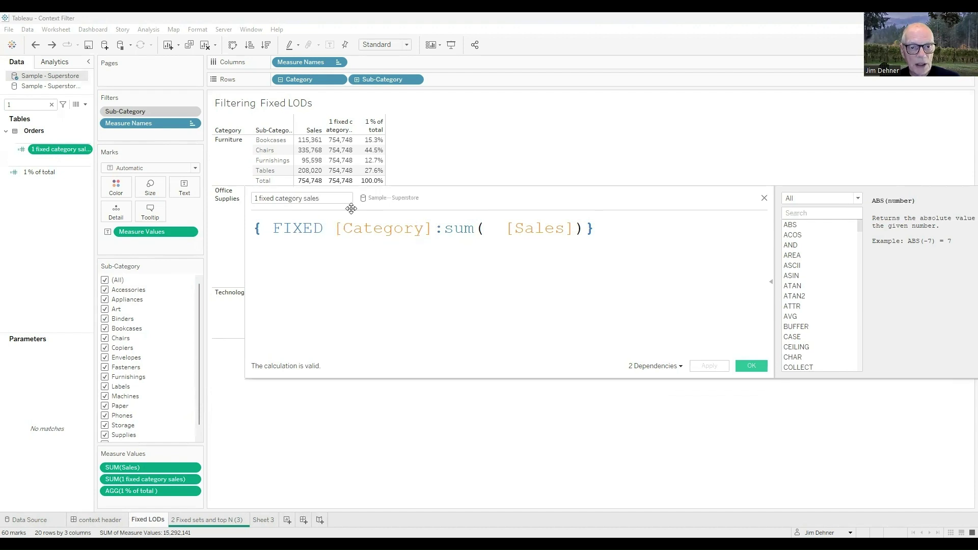
mouse_move(346, 145)
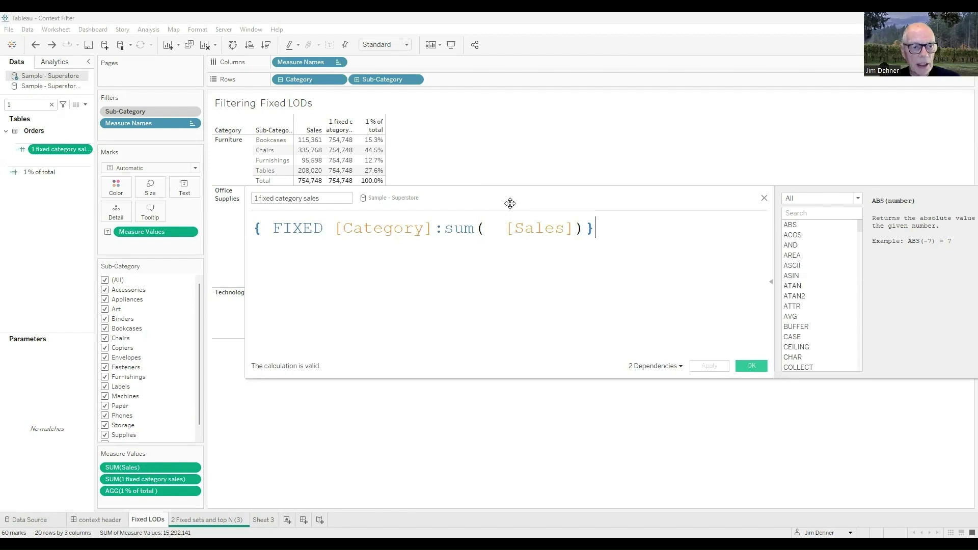
drag(510, 204, 660, 201)
Review the '1 % of total' formula (Sales divided by 1 fixed category sales), then close the editor.
right_click(47, 172)
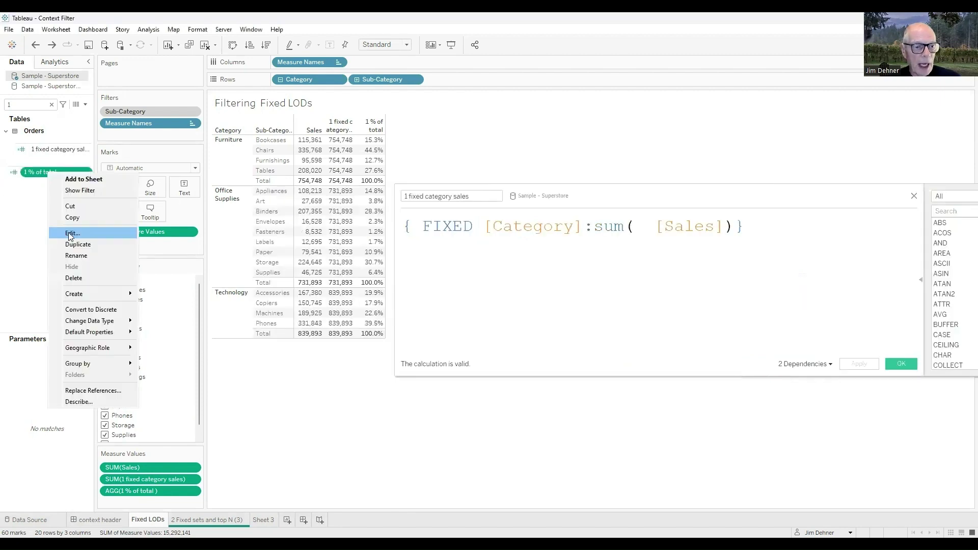
click(70, 234)
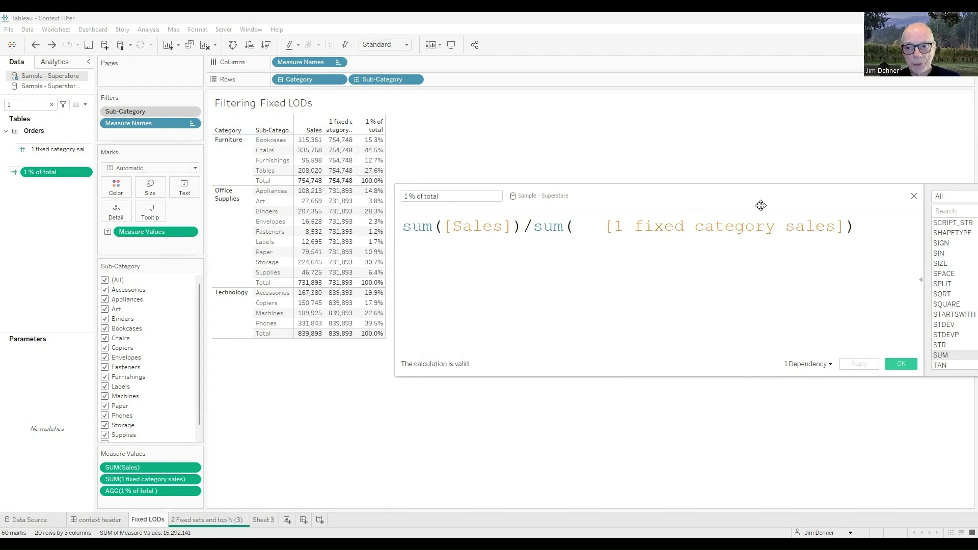
click(914, 197)
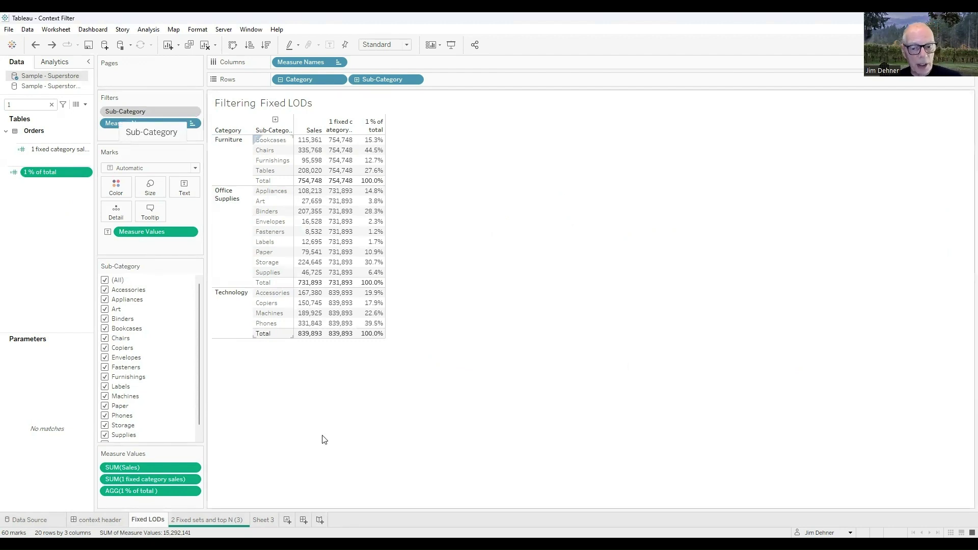
Uncheck Binders in the Sub-Category context filter so Office Supplies' fixed total becomes 524,538.
click(100, 519)
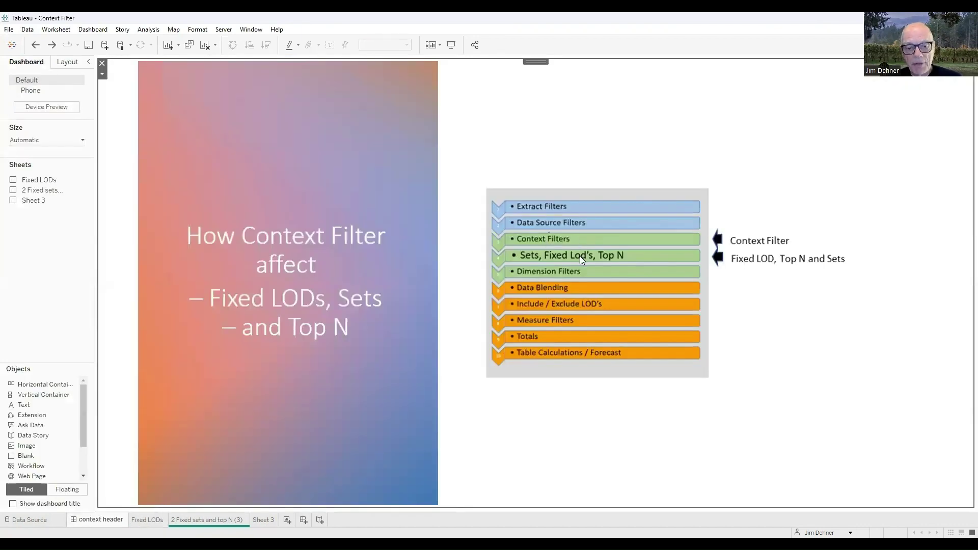
key(ctrl+Tab)
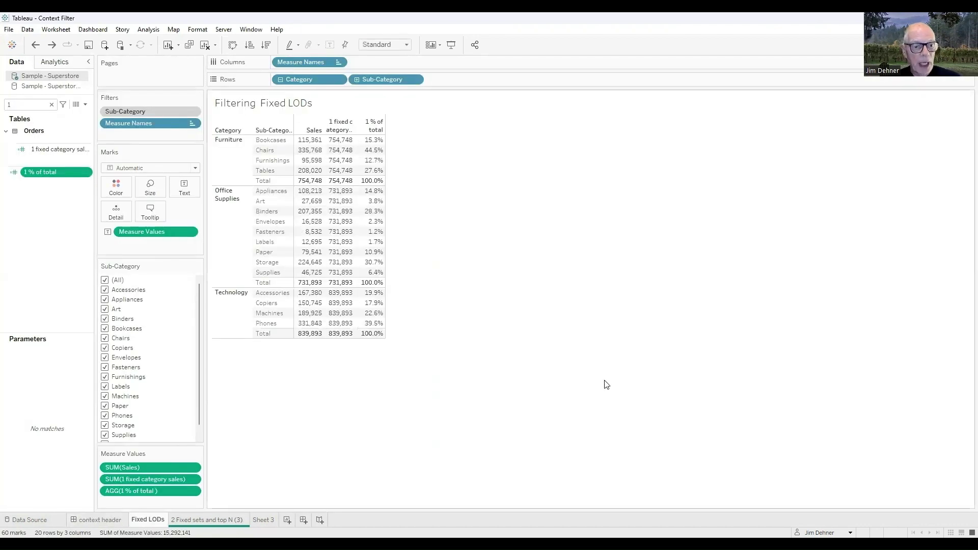
click(105, 319)
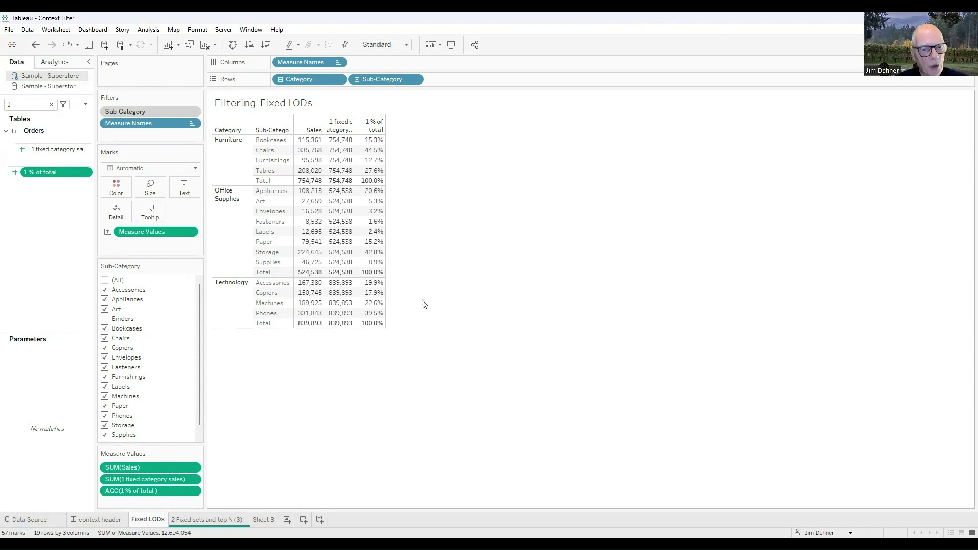
mouse_move(312, 278)
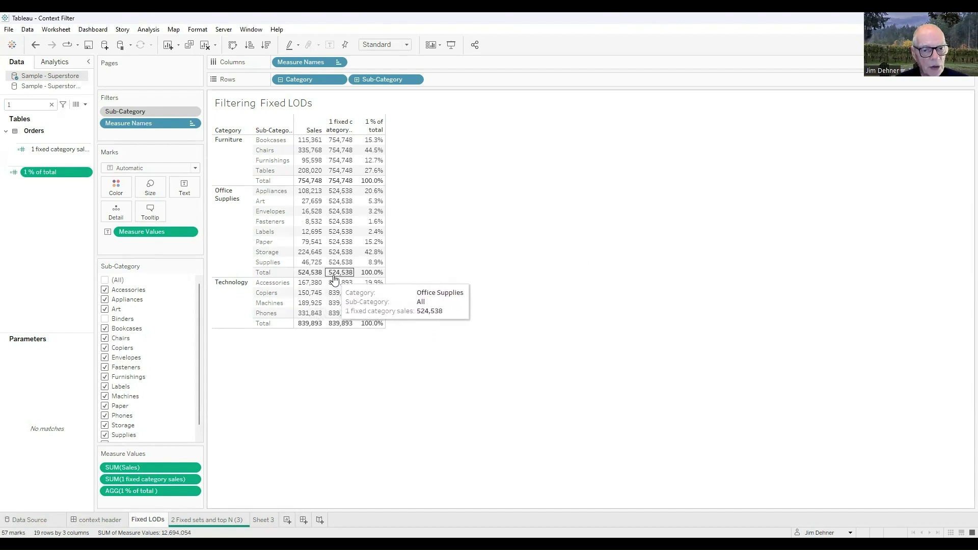
mouse_move(374, 278)
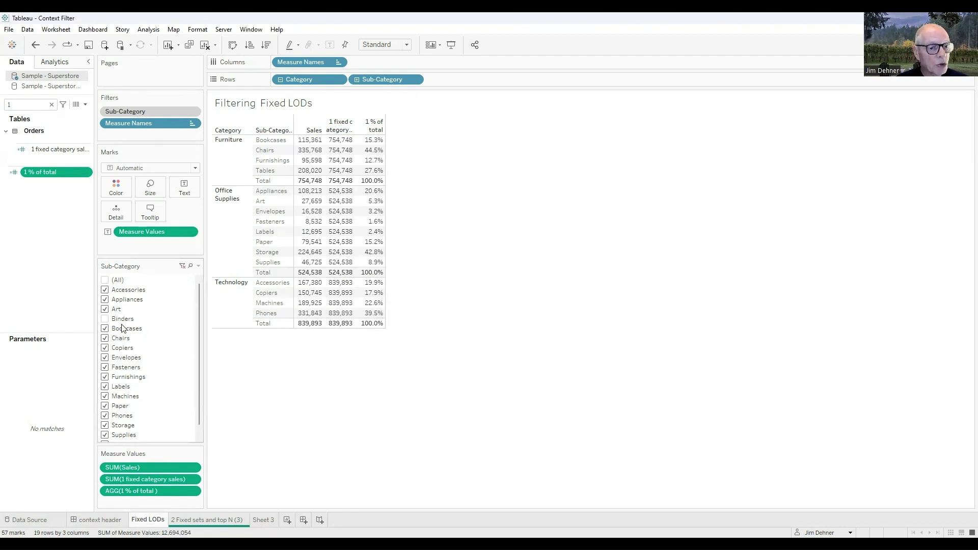
click(193, 113)
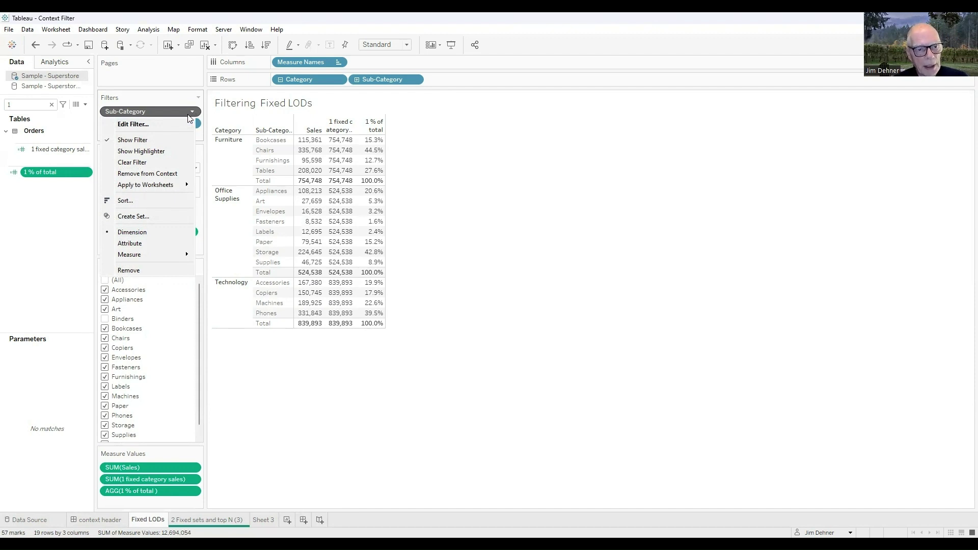
Remove Sub-Category from context so Office Supplies stays at 731,893 and totals only 71.7%.
click(160, 175)
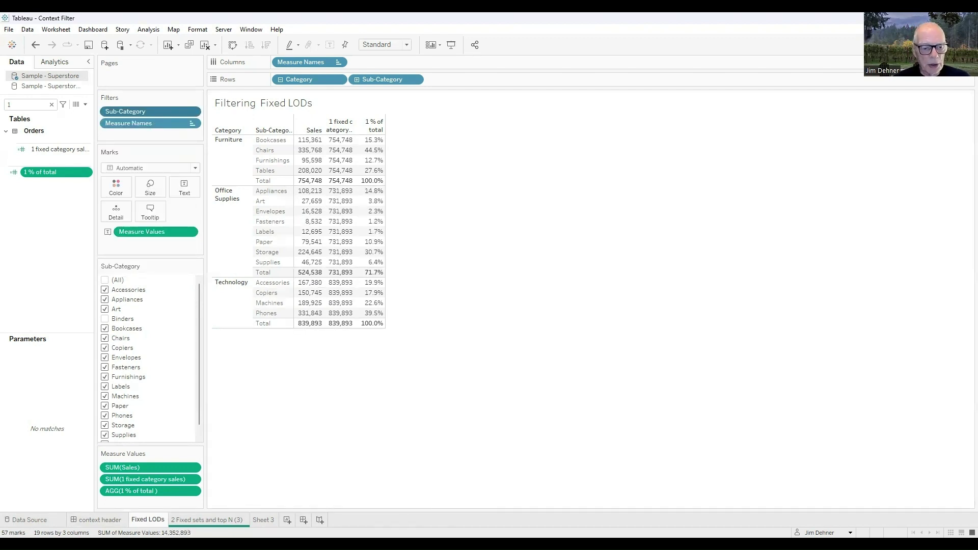
click(97, 520)
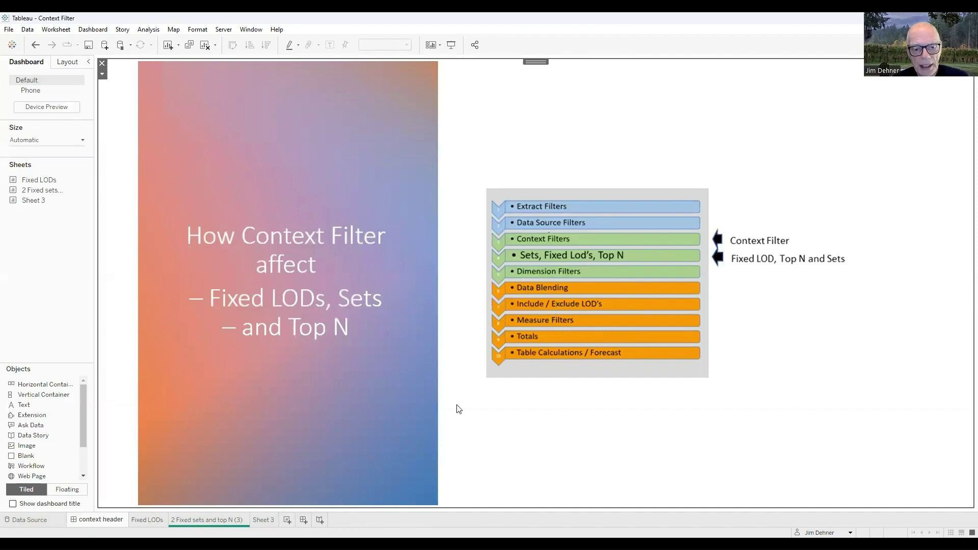
key(ctrl+Tab)
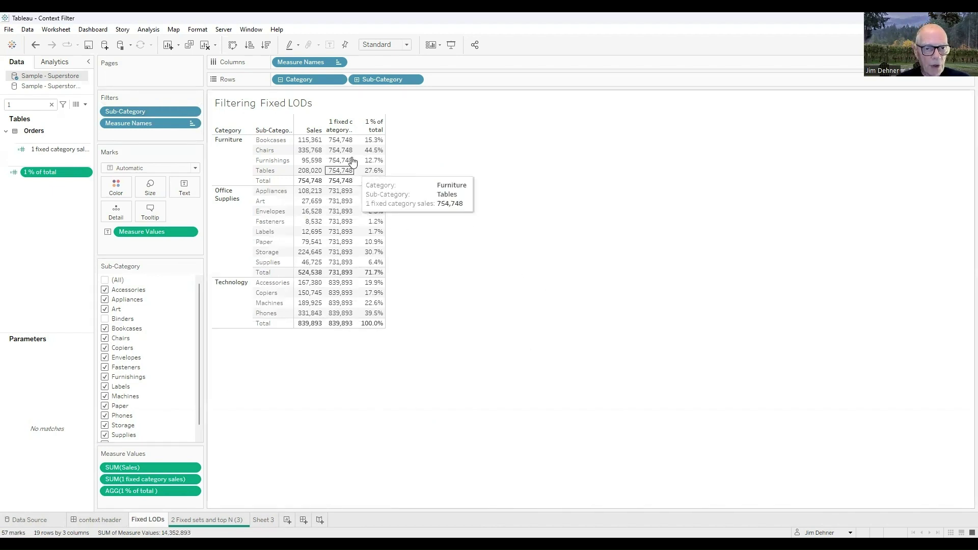
mouse_move(340, 276)
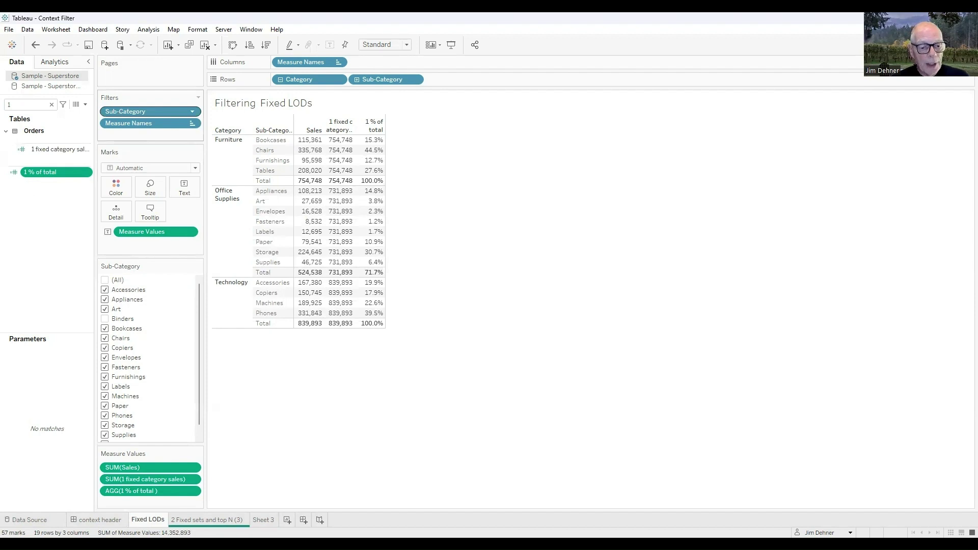
On the '2 Fixed sets and top N (3)' sheet, inspect the 2 Sub-Category Set's top-N-by-Sales rule.
key(ctrl+Tab)
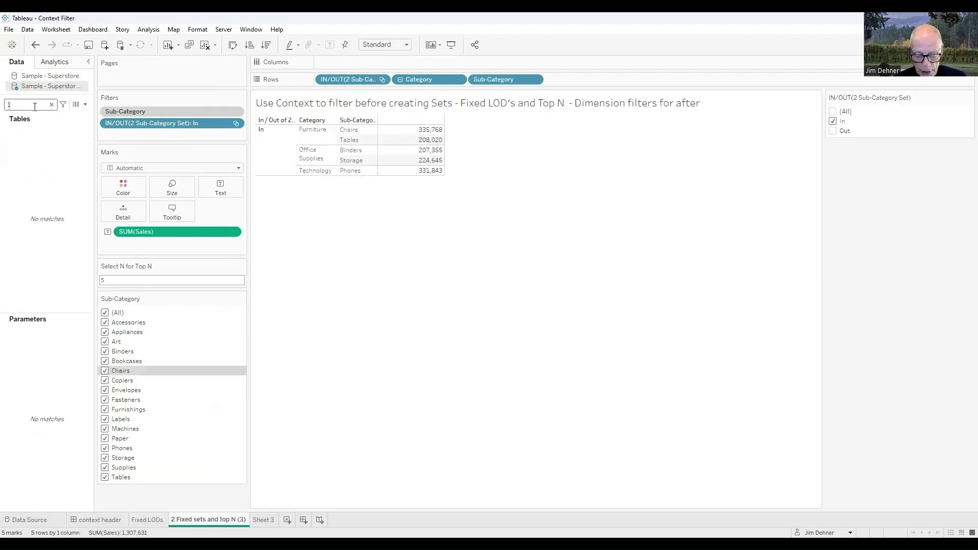
key(BackSpace)
text(2)
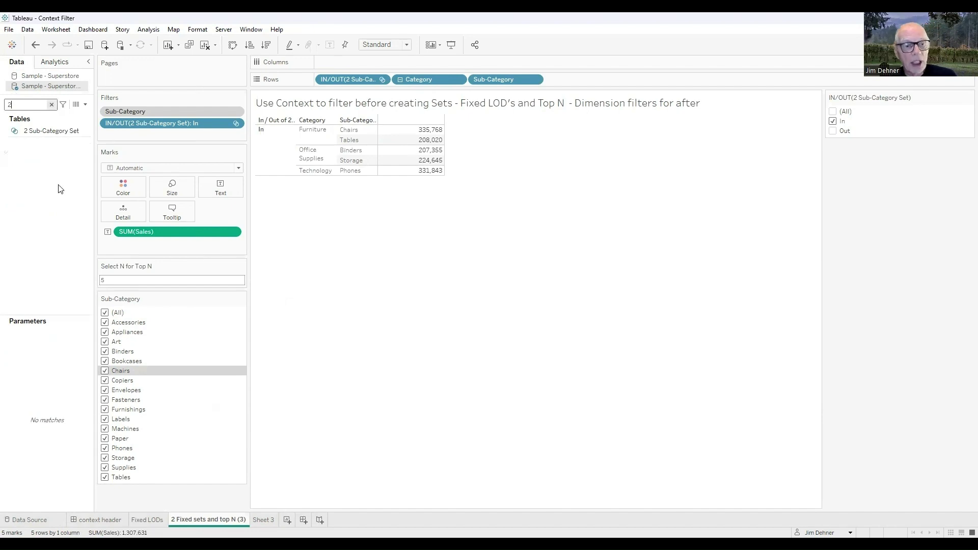
click(45, 132)
right_click(46, 131)
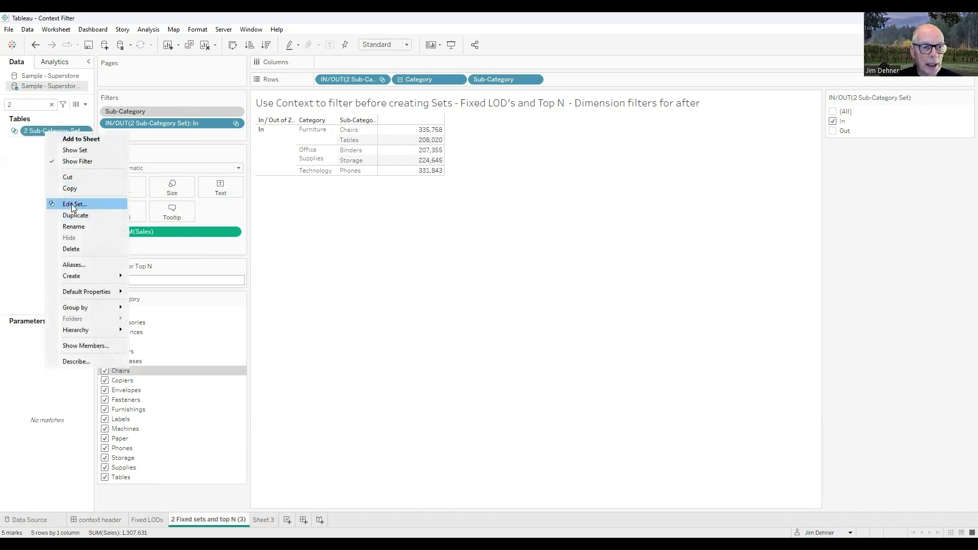
click(73, 205)
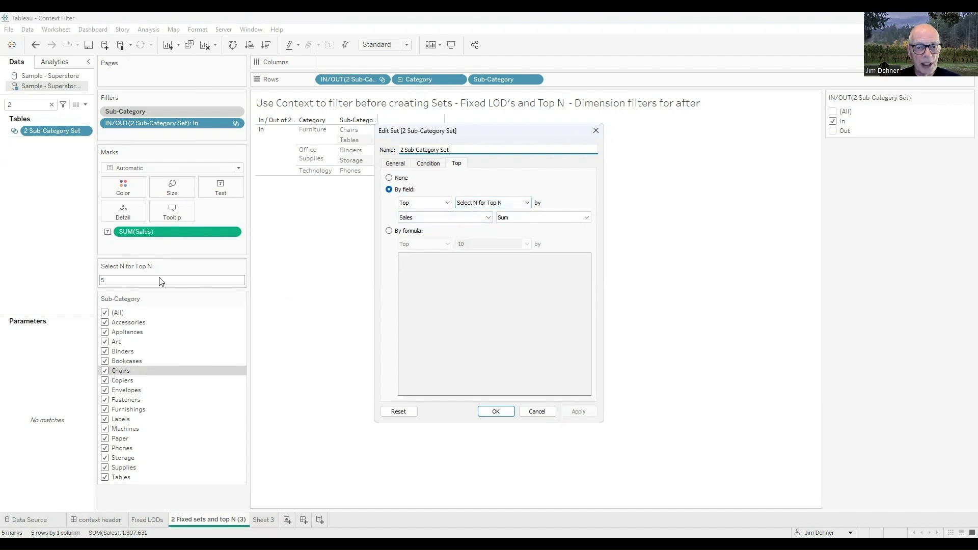
click(596, 132)
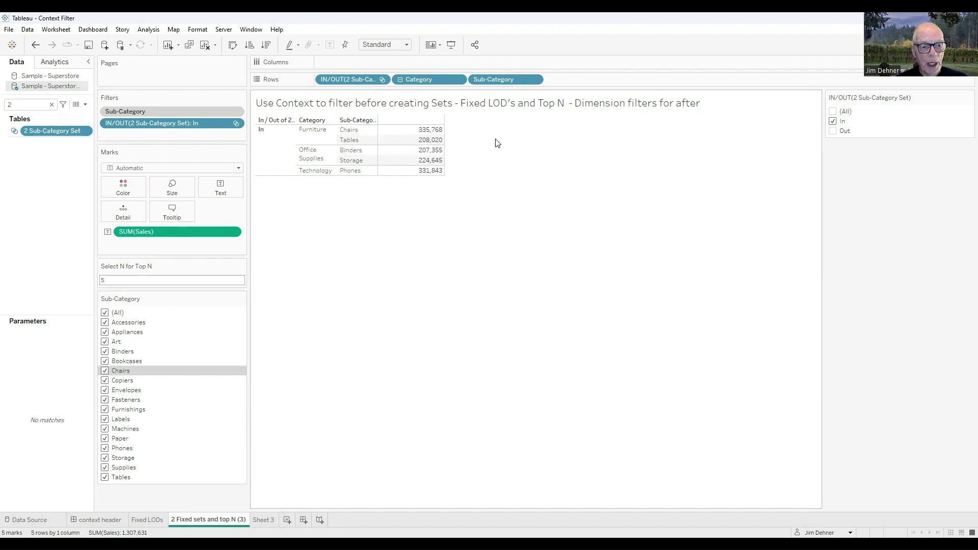
Uncheck Binders in the Sub-Category context filter so Machines joins the top set, totaling 1,290,201.
click(105, 351)
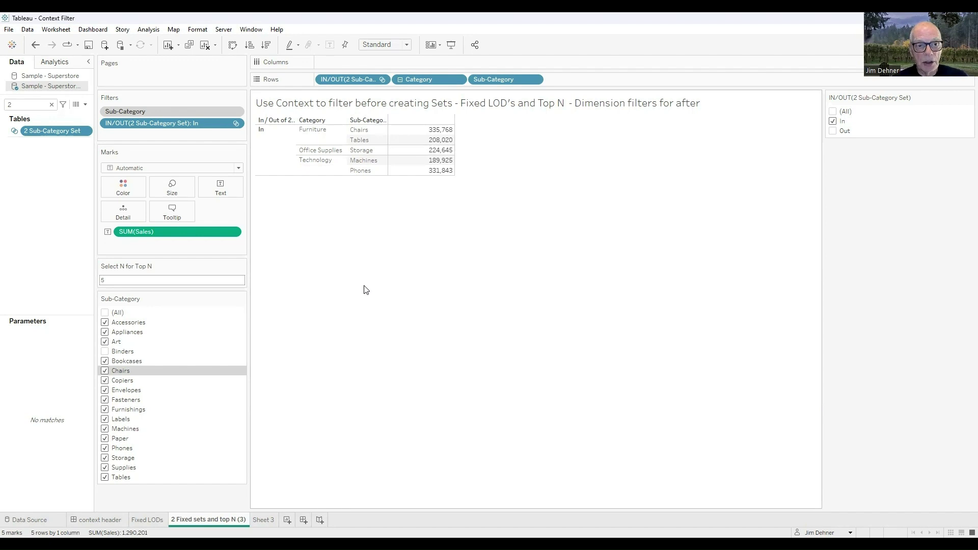
Remove Sub-Category from context and toggle Binders, leaving four In rows totaling 1,100,276.
click(237, 112)
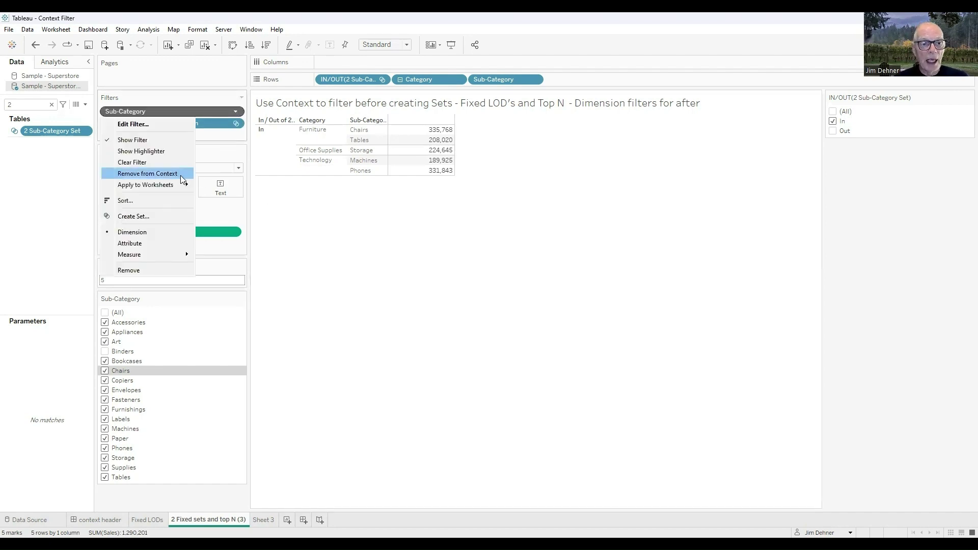
click(181, 176)
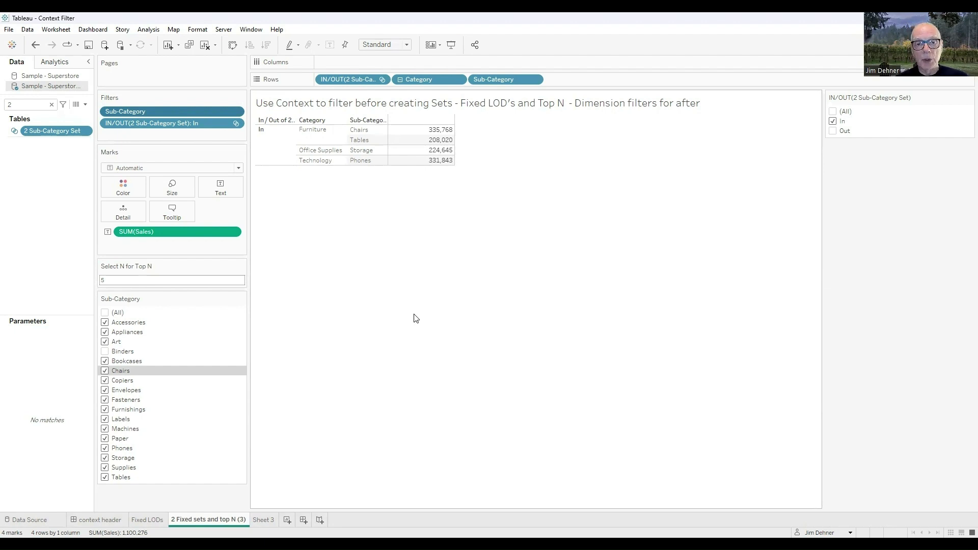
click(105, 352)
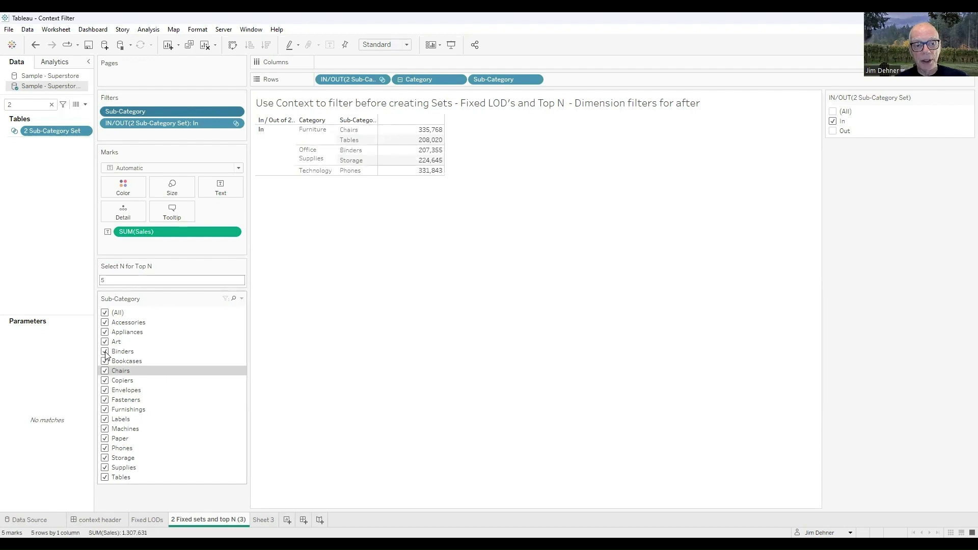
click(105, 353)
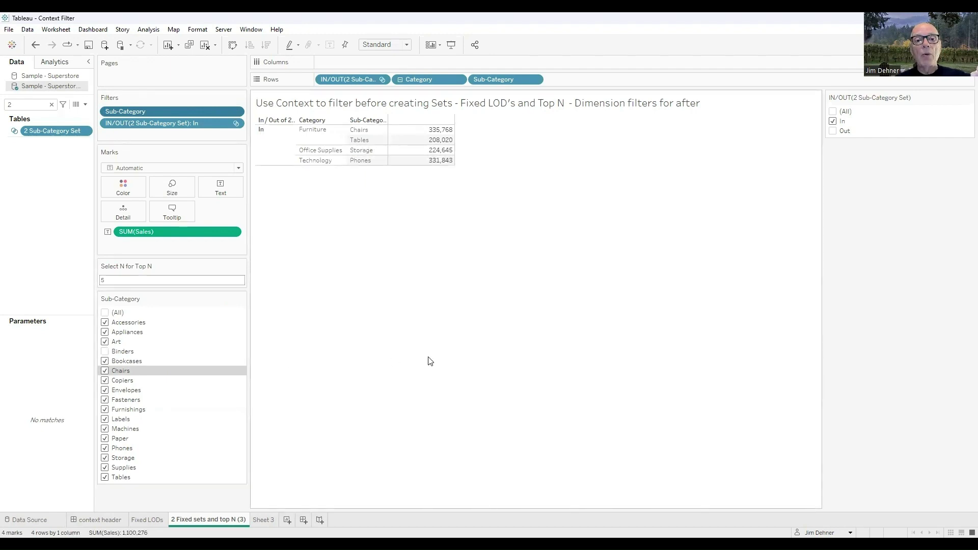